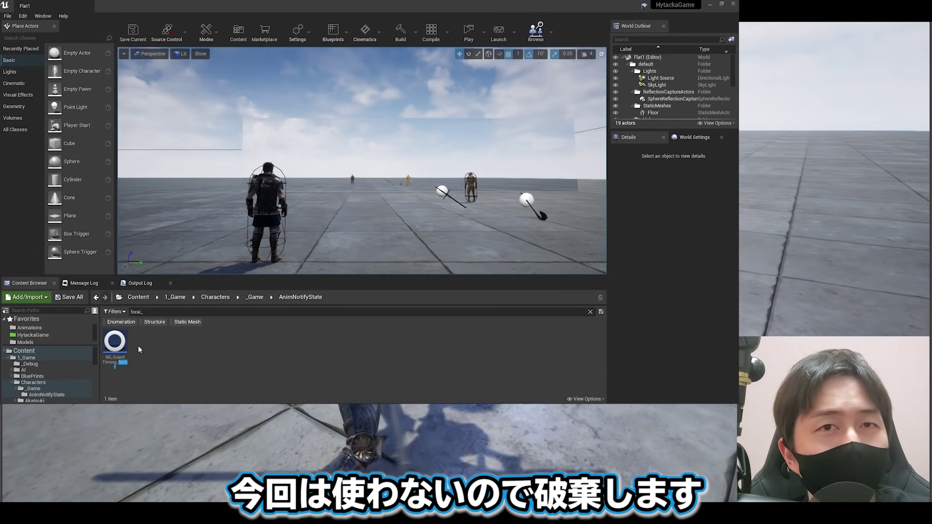
Step: Delete the unused NS_Guard notify blueprint from the AnimNotifyState folder
{"action": "right_click", "coordinate": [114, 341]}
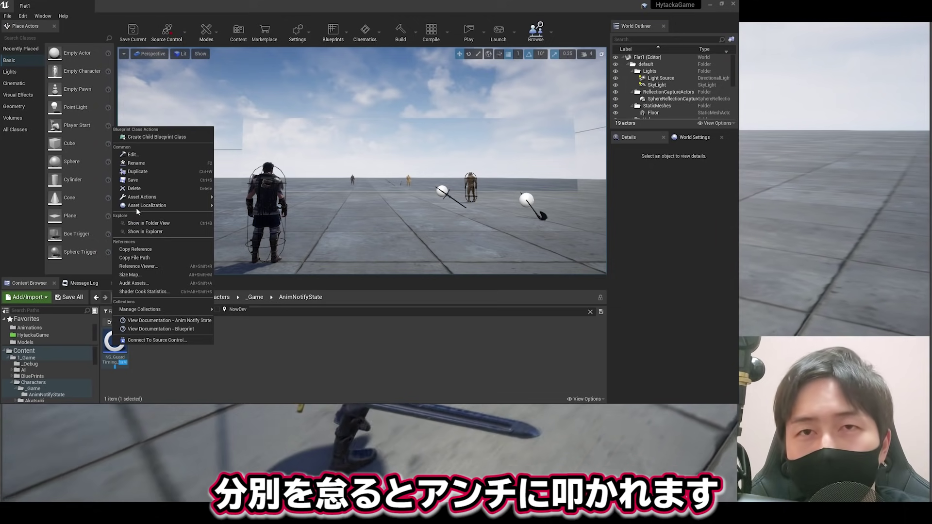
{"action": "left_click", "coordinate": [144, 189]}
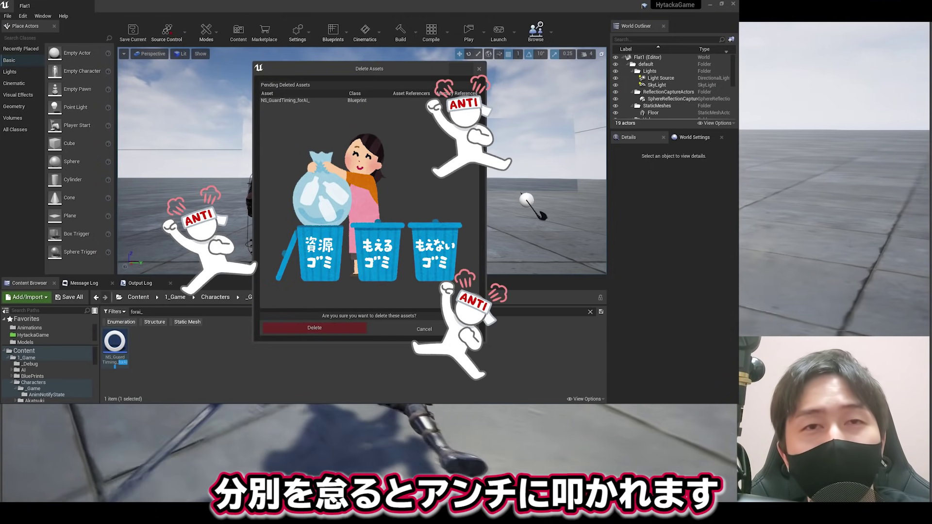
{"action": "left_click", "coordinate": [315, 328]}
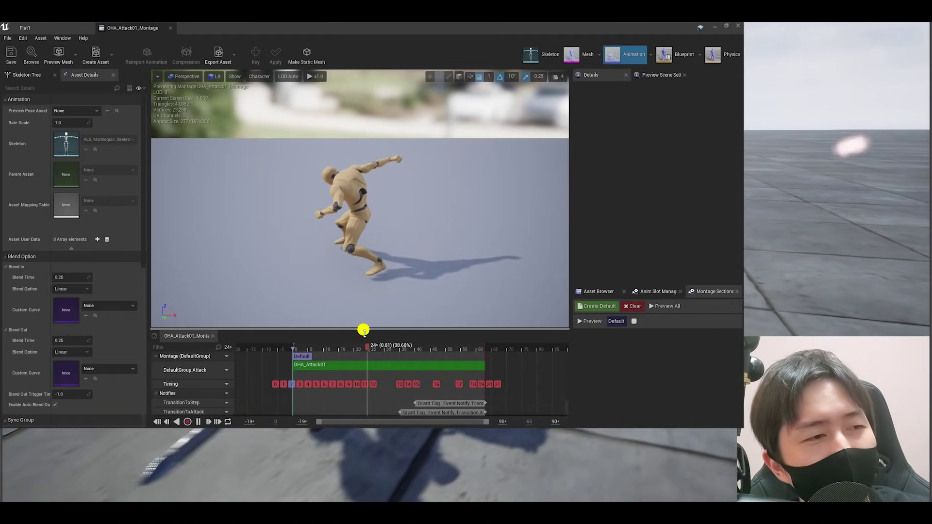
Step: Enlarge the OHA_Attack01_Montage timeline to show every notify track and pause the preview at the start
{"action": "left_click_drag", "start_coordinate": [362, 330], "coordinate": [373, 192]}
{"action": "left_click_drag", "start_coordinate": [485, 413], "coordinate": [291, 262]}
{"action": "left_click", "coordinate": [422, 312]}
{"action": "left_click", "coordinate": [212, 204]}
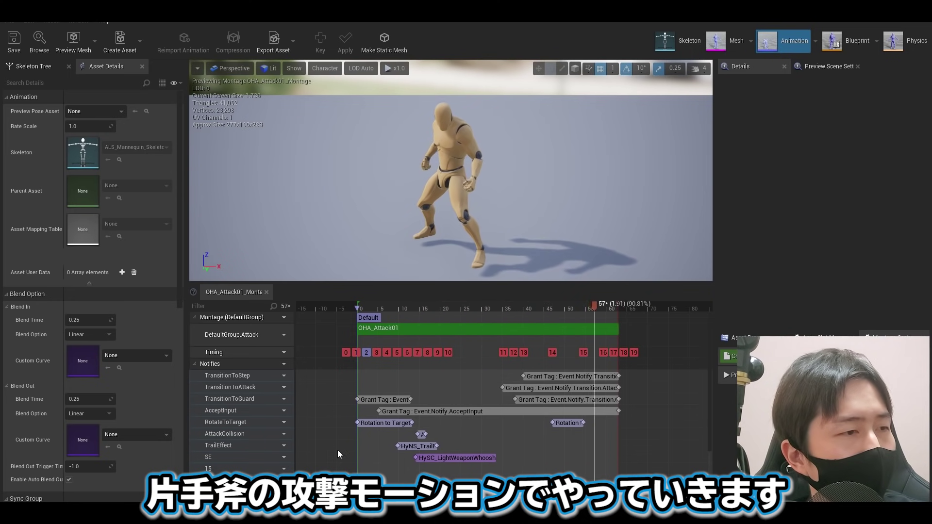
Step: Insert a notify track above AttackCollision and name it AttackNotifyForAI
{"action": "left_click", "coordinate": [421, 434]}
{"action": "scroll", "coordinate": [422, 434], "scroll_direction": "up", "scroll_amount": 5}
{"action": "left_click_drag", "start_coordinate": [518, 309], "coordinate": [479, 316]}
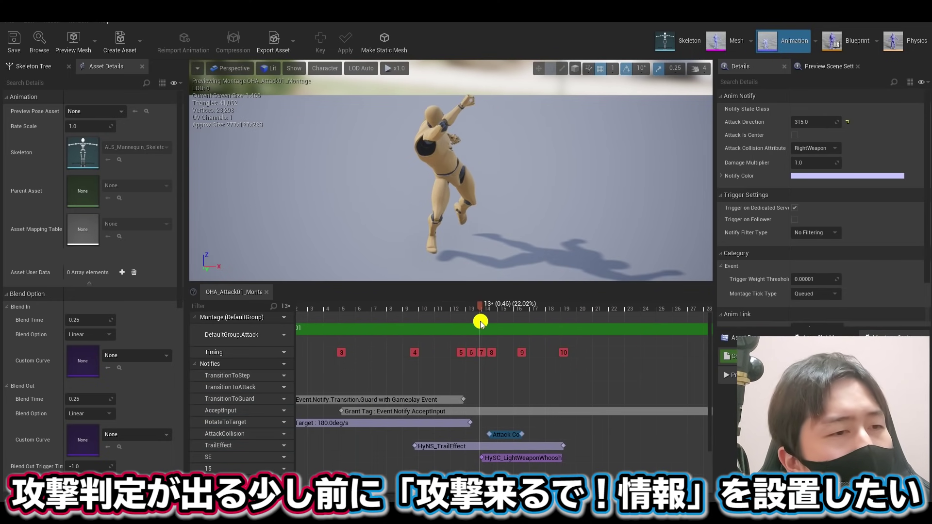
{"action": "left_click", "coordinate": [277, 434]}
{"action": "left_click", "coordinate": [299, 453]}
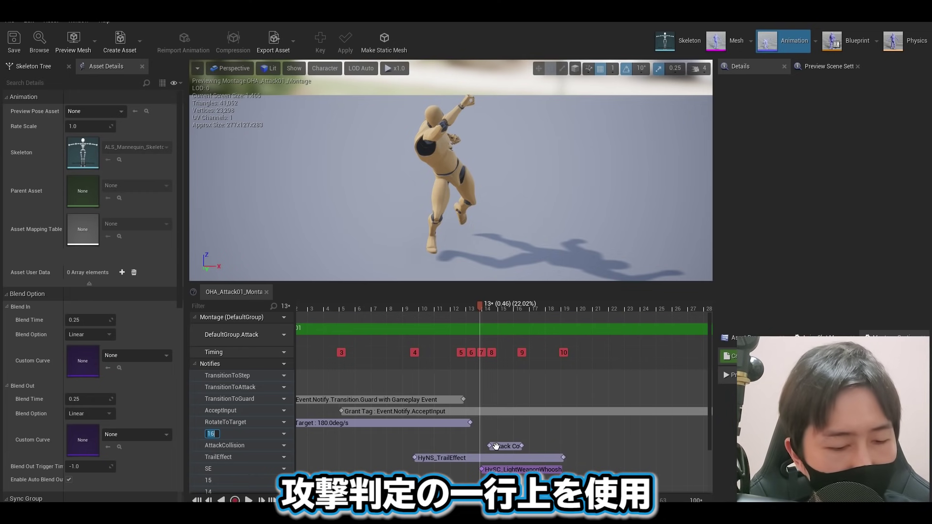
{"action": "type", "text": "A"}
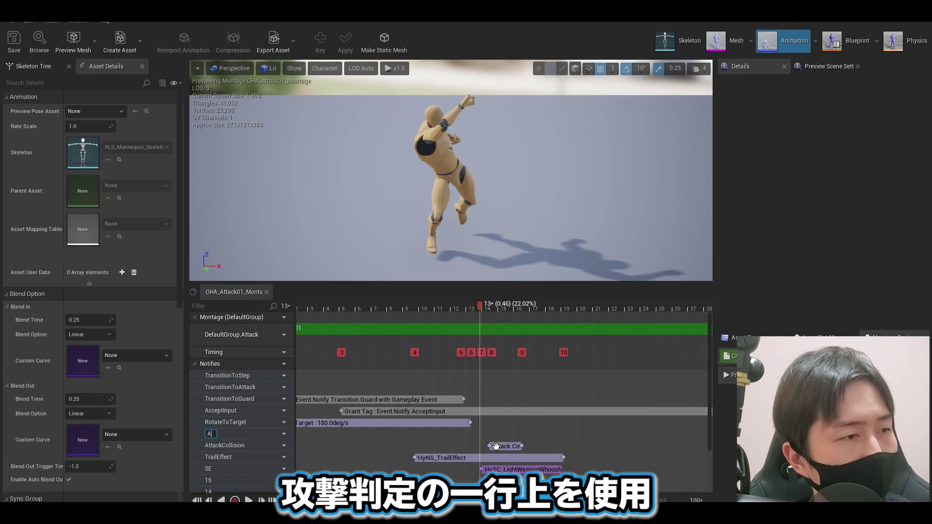
{"action": "type", "text": "ttackNotifyForA"}
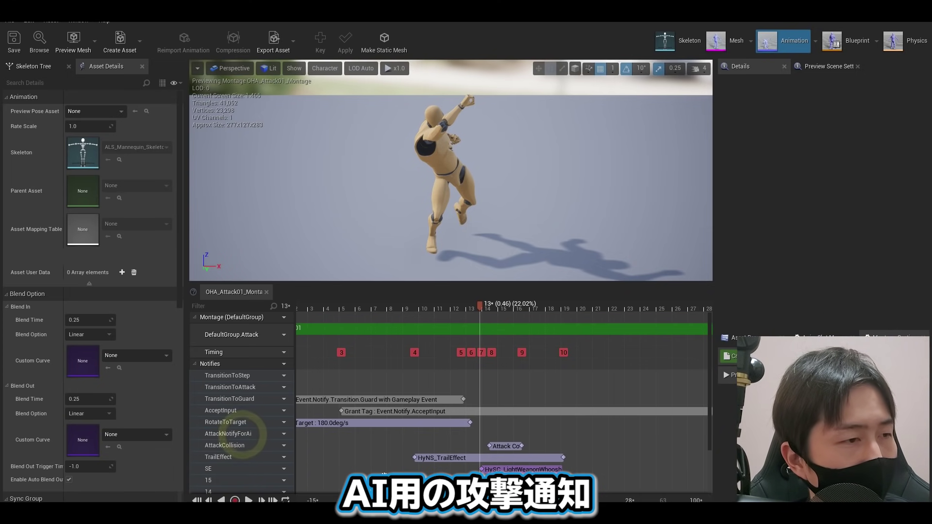
Step: Paste a Grant Tag notify and move it onto the AttackNotifyForAI track
{"action": "scroll", "coordinate": [387, 395], "scroll_direction": "down", "scroll_amount": 4, "text": "ctrl"}
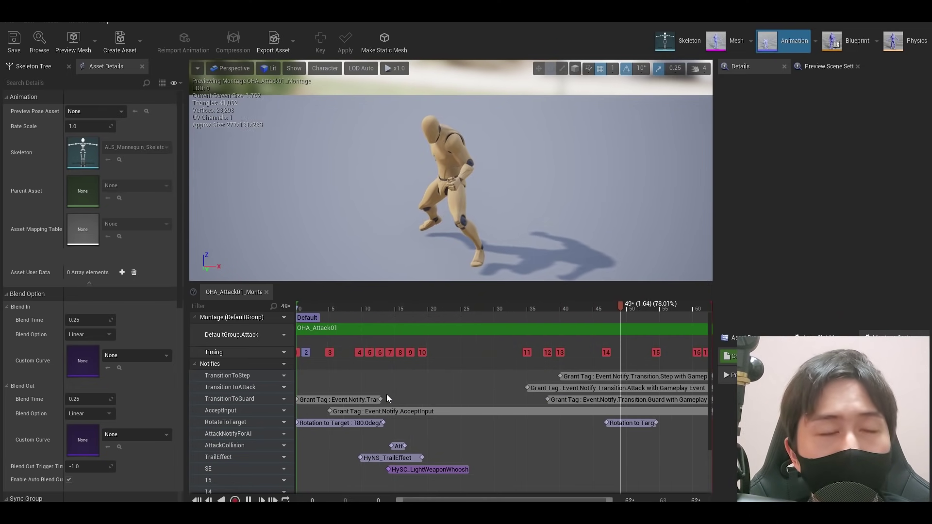
{"action": "left_click", "coordinate": [314, 319]}
{"action": "left_click_drag", "start_coordinate": [314, 319], "coordinate": [298, 319]}
{"action": "key", "text": "ctrl+v"}
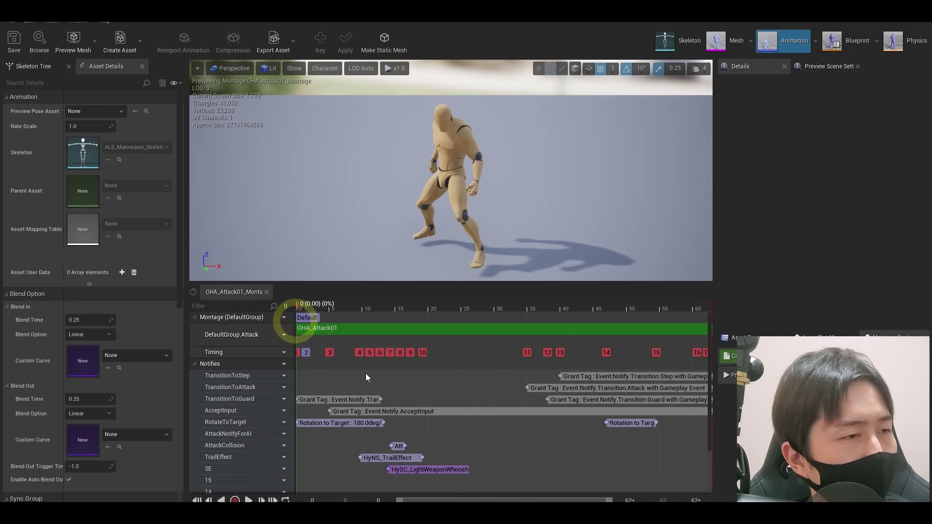
{"action": "left_click_drag", "start_coordinate": [382, 380], "coordinate": [416, 437]}
Step: Set its Grant Tag to Event.Notify.State.Attack and extend its start earlier
{"action": "scroll", "coordinate": [607, 448], "scroll_direction": "up", "scroll_amount": 3, "text": "ctrl"}
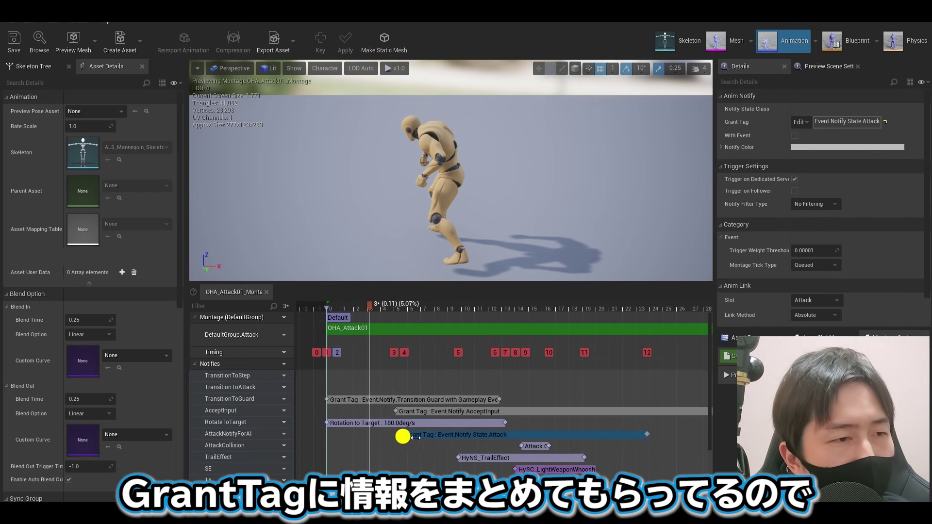
{"action": "left_click", "coordinate": [505, 435]}
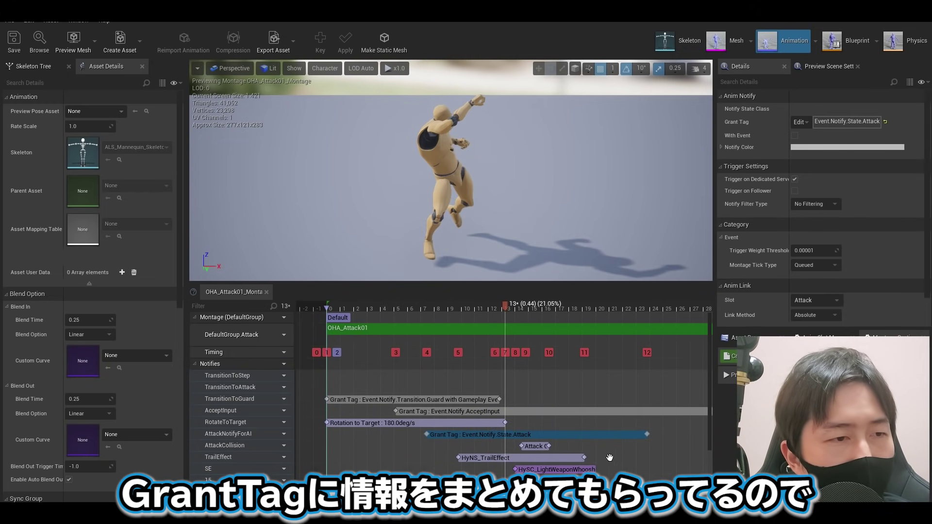
{"action": "left_click", "coordinate": [799, 122]}
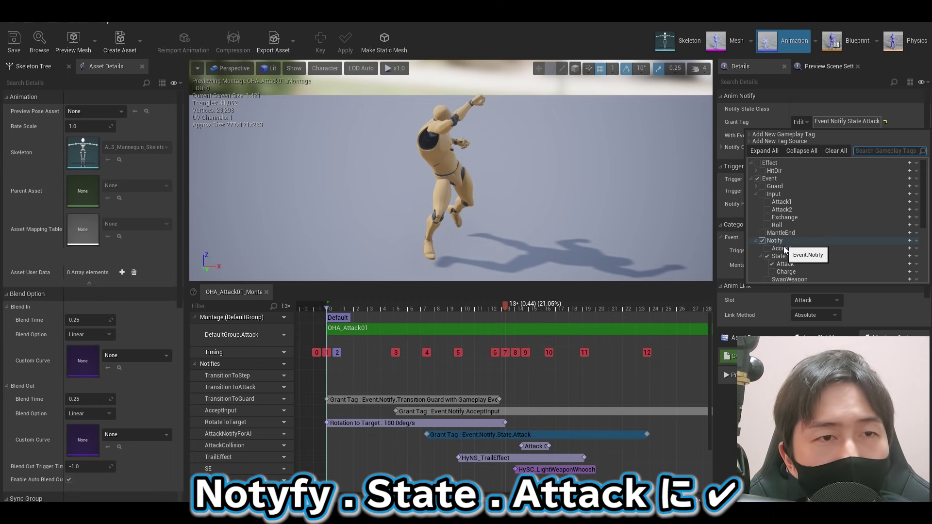
{"action": "left_click", "coordinate": [792, 265]}
{"action": "left_click", "coordinate": [795, 266]}
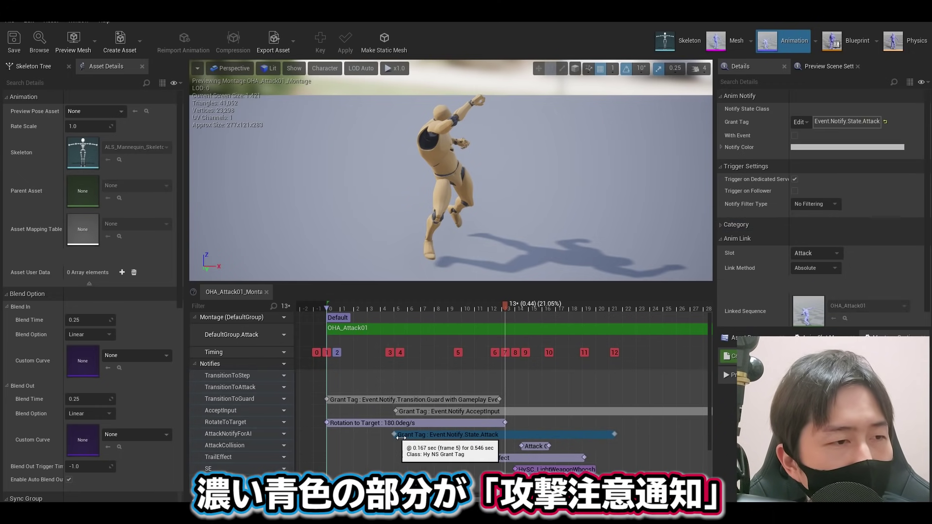
{"action": "left_click_drag", "start_coordinate": [401, 438], "coordinate": [348, 437]}
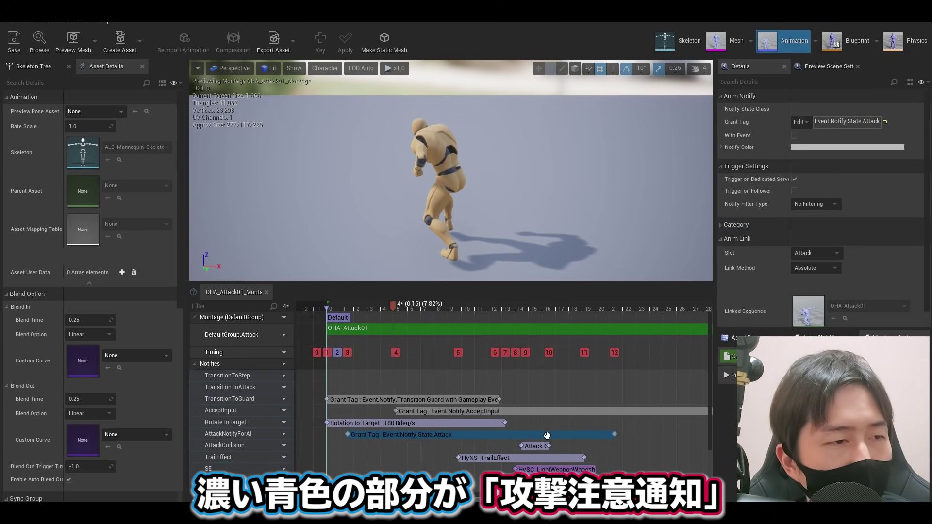
Step: Reposition the Grant Tag notify along the timeline, settling its start near frame 4
{"action": "mouse_move", "coordinate": [369, 334]}
{"action": "left_mouse_down"}
{"action": "mouse_move", "coordinate": [341, 338]}
{"action": "mouse_move", "coordinate": [584, 343]}
{"action": "mouse_move", "coordinate": [626, 333]}
{"action": "mouse_move", "coordinate": [504, 355]}
{"action": "mouse_move", "coordinate": [359, 358]}
{"action": "mouse_move", "coordinate": [574, 360]}
{"action": "left_mouse_up"}
{"action": "scroll", "coordinate": [485, 412], "scroll_direction": "down", "scroll_amount": 3}
{"action": "left_click_drag", "start_coordinate": [501, 435], "coordinate": [579, 436]}
{"action": "left_click_drag", "start_coordinate": [642, 435], "coordinate": [642, 436]}
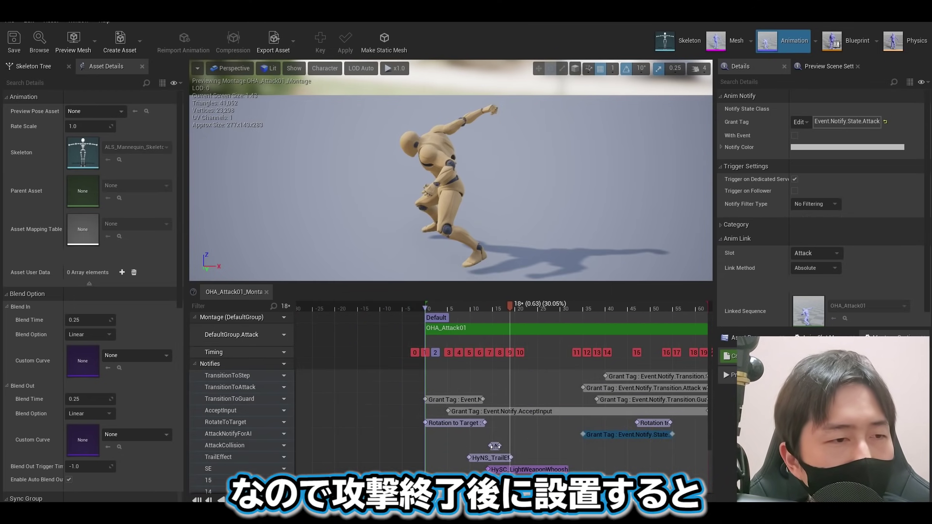
{"action": "left_click_drag", "start_coordinate": [511, 309], "coordinate": [616, 314]}
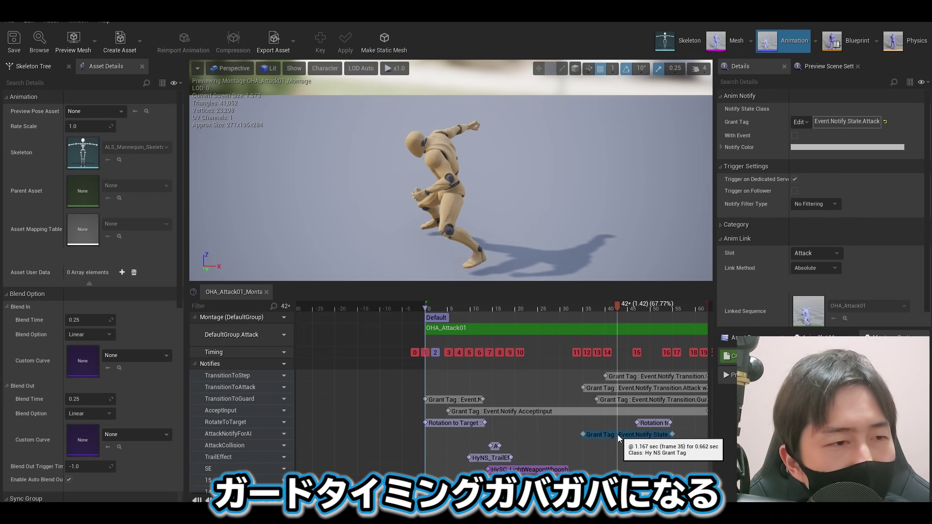
{"action": "left_click_drag", "start_coordinate": [618, 435], "coordinate": [478, 441]}
{"action": "scroll", "coordinate": [478, 446], "scroll_direction": "up", "scroll_amount": 4, "text": "ctrl"}
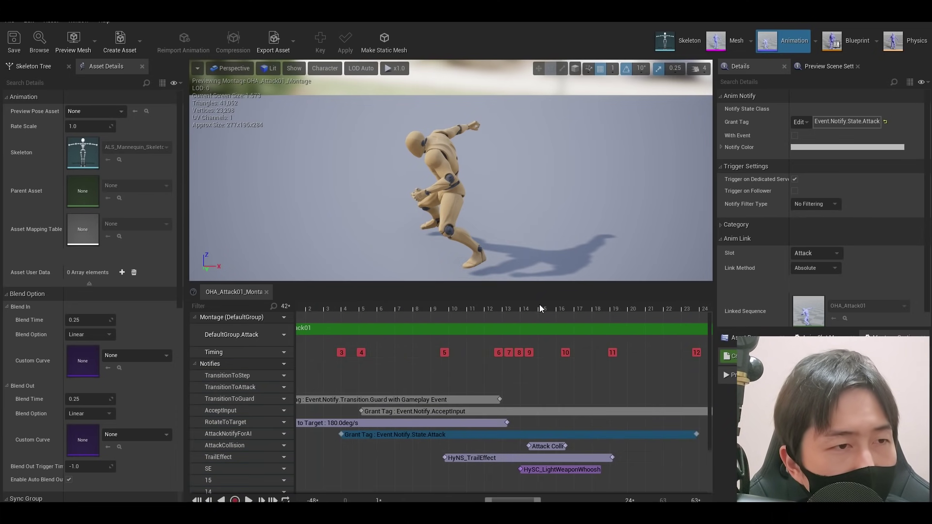
{"action": "left_click_drag", "start_coordinate": [341, 434], "coordinate": [367, 439]}
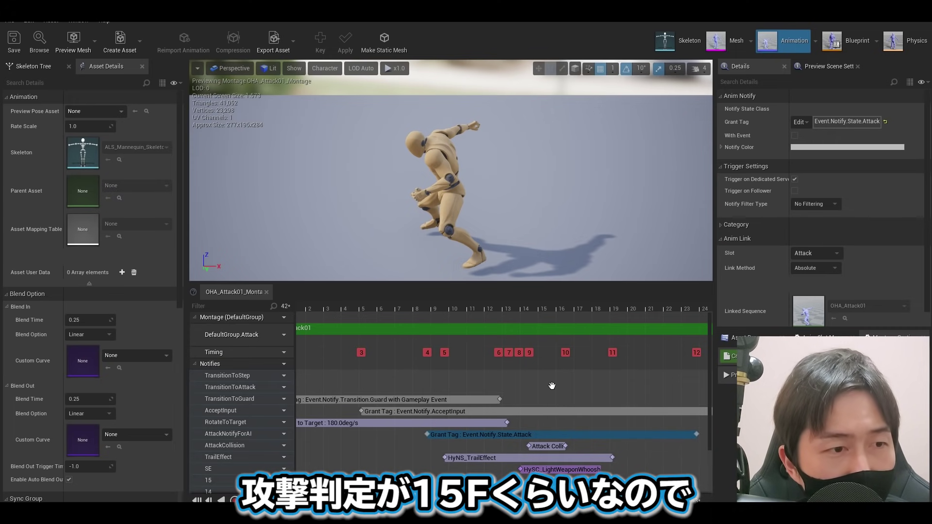
Step: Shift the notify's start to about frame 10, just before the frame-14 collision
{"action": "left_click", "coordinate": [561, 447]}
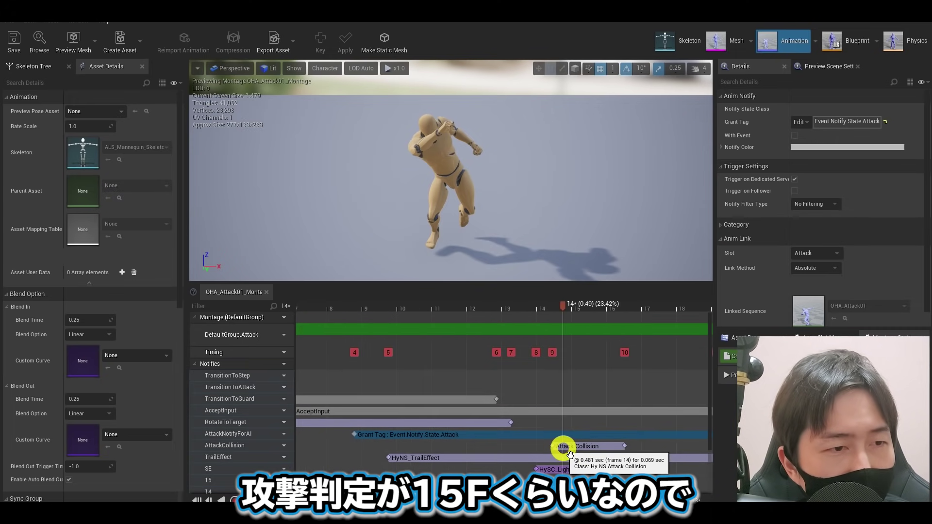
{"action": "scroll", "coordinate": [538, 299], "scroll_direction": "up", "scroll_amount": 2}
{"action": "left_click", "coordinate": [396, 327]}
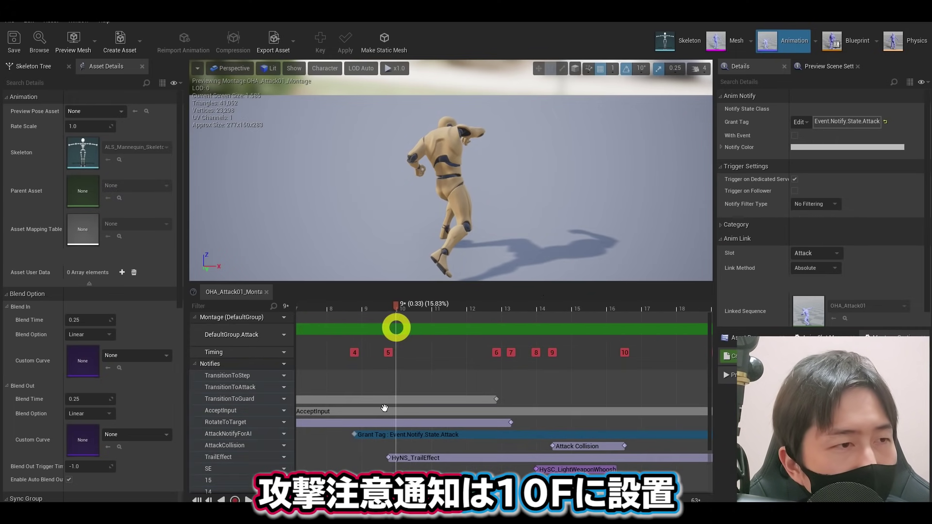
{"action": "left_click_drag", "start_coordinate": [358, 438], "coordinate": [411, 443]}
{"action": "scroll", "coordinate": [578, 459], "scroll_direction": "down", "scroll_amount": 2}
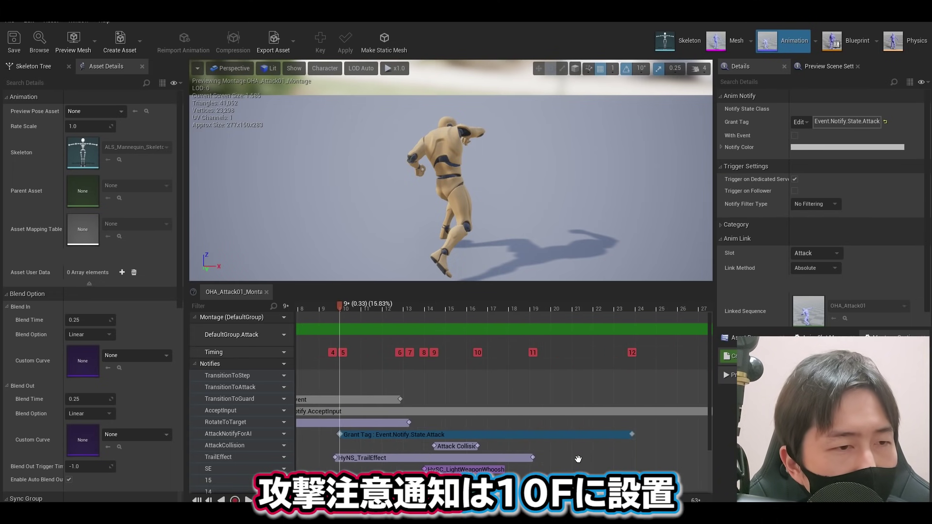
{"action": "left_click", "coordinate": [566, 348]}
{"action": "scroll", "coordinate": [565, 348], "scroll_direction": "up", "scroll_amount": 1}
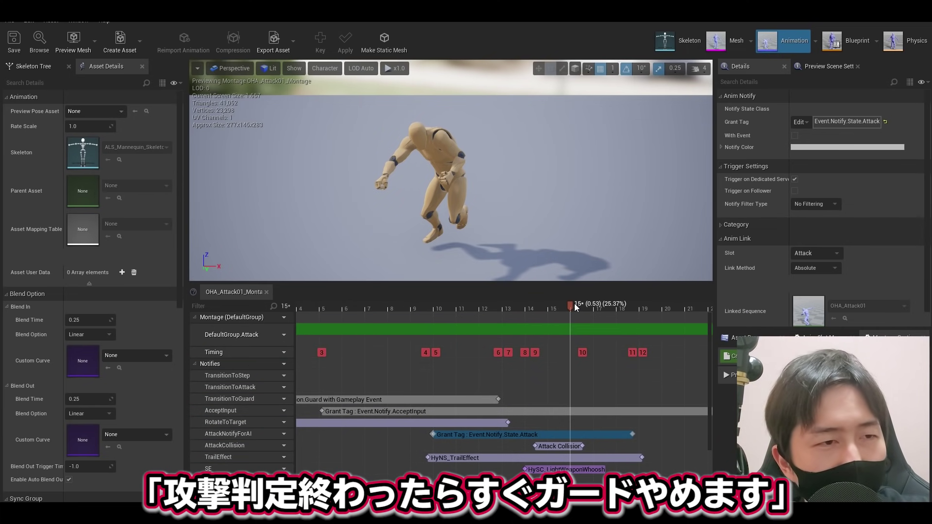
{"action": "mouse_move", "coordinate": [574, 304]}
{"action": "left_mouse_down"}
{"action": "mouse_move", "coordinate": [558, 308]}
{"action": "mouse_move", "coordinate": [632, 307]}
{"action": "mouse_move", "coordinate": [514, 368]}
{"action": "mouse_move", "coordinate": [520, 314]}
{"action": "mouse_move", "coordinate": [559, 366]}
{"action": "mouse_move", "coordinate": [654, 359]}
{"action": "left_mouse_up"}
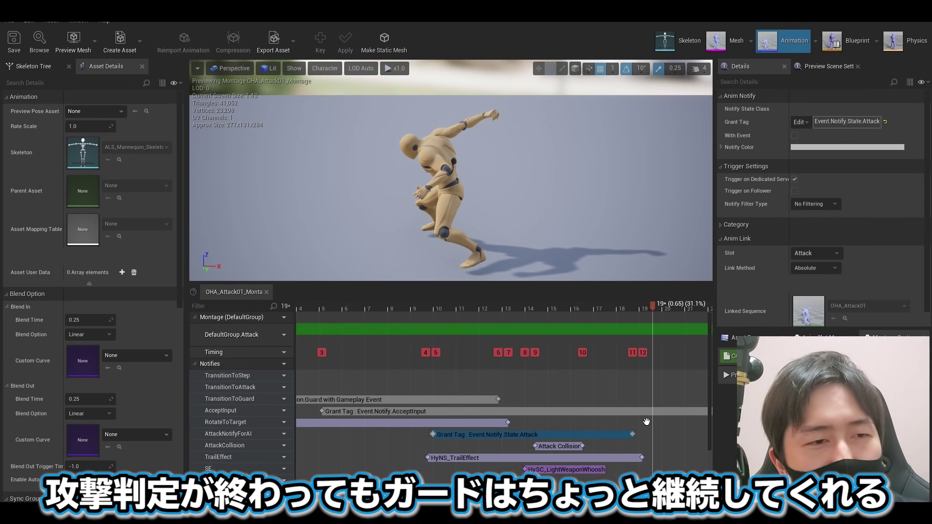
Step: Review Attack01's Attack Collision and Event.Notify.State.Attack grant-tag notify while scrubbing the preview
{"action": "left_click", "coordinate": [557, 445]}
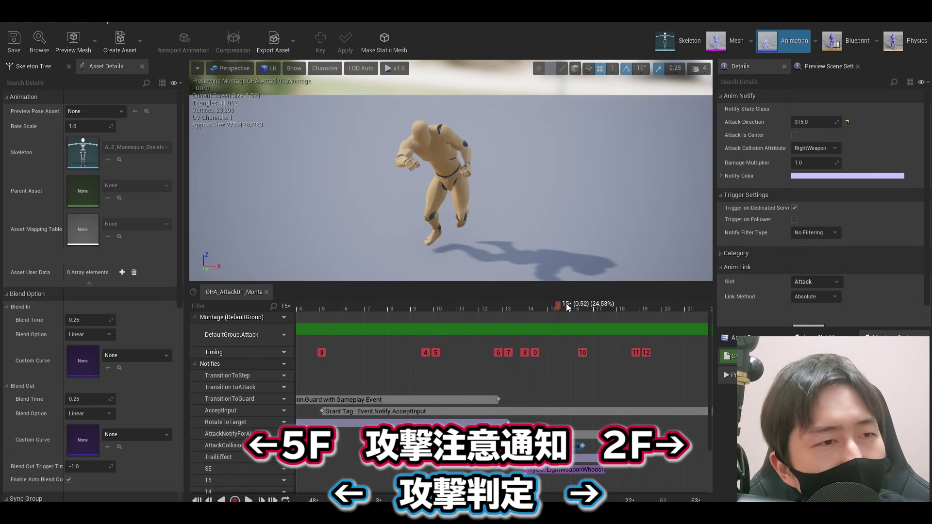
{"action": "left_click_drag", "start_coordinate": [467, 319], "coordinate": [640, 328]}
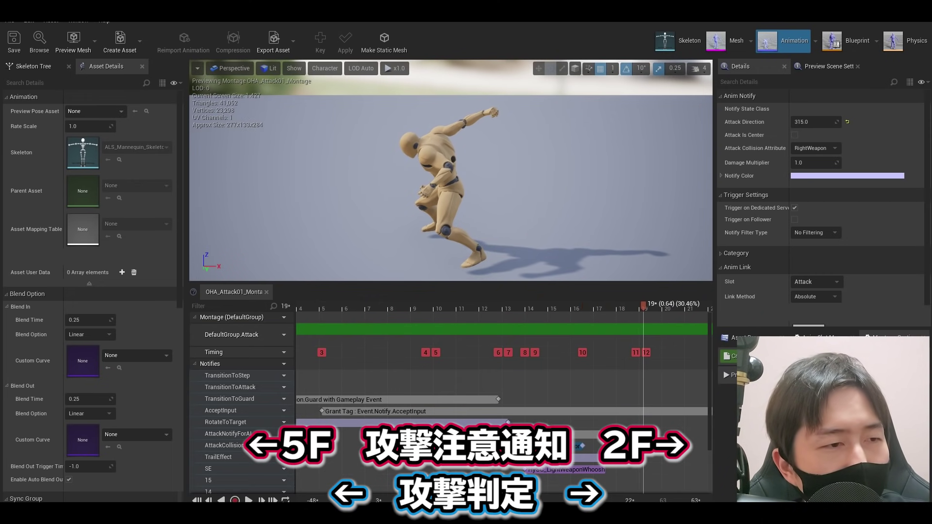
{"action": "left_click", "coordinate": [427, 436]}
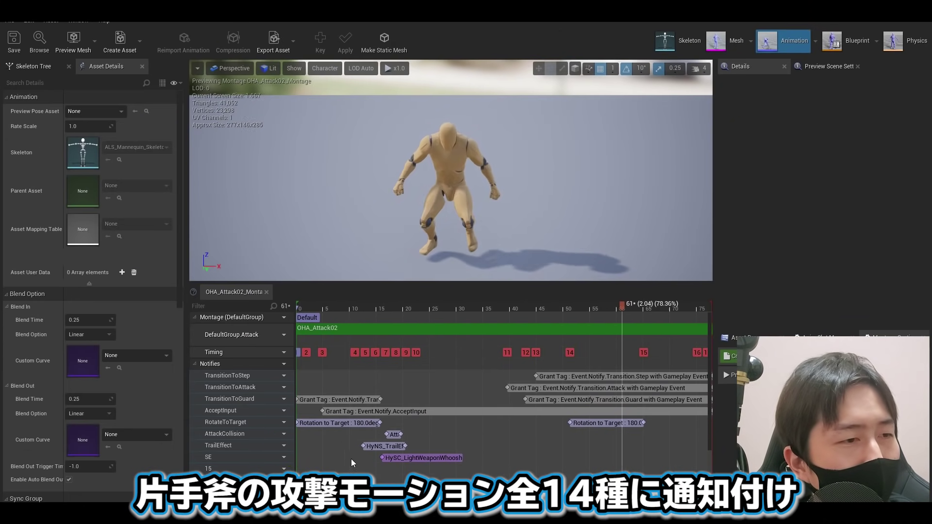
Step: Add a notify track named Attack to Attack02, then switch to OHA_Attack07_Montage
{"action": "mouse_move", "coordinate": [289, 437]}
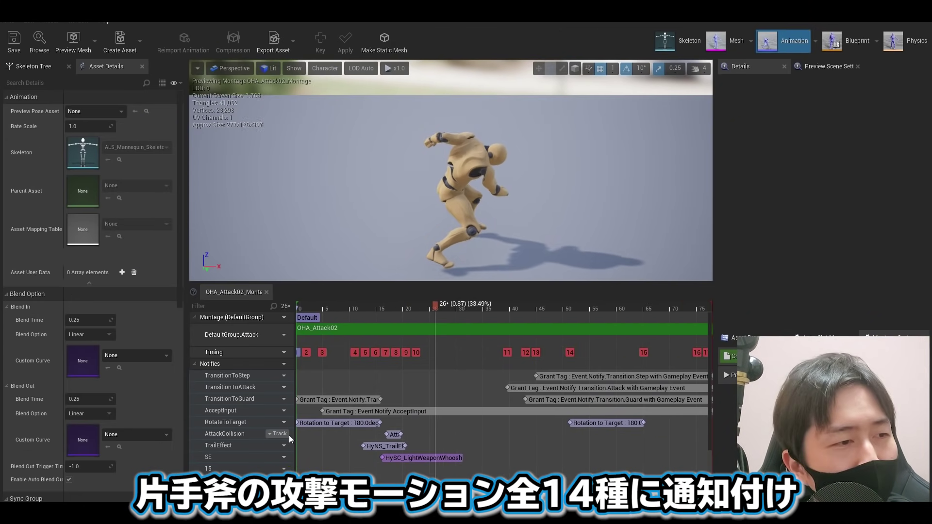
{"action": "left_click", "coordinate": [277, 433]}
{"action": "left_click", "coordinate": [289, 454]}
{"action": "type", "text": "Attack"}
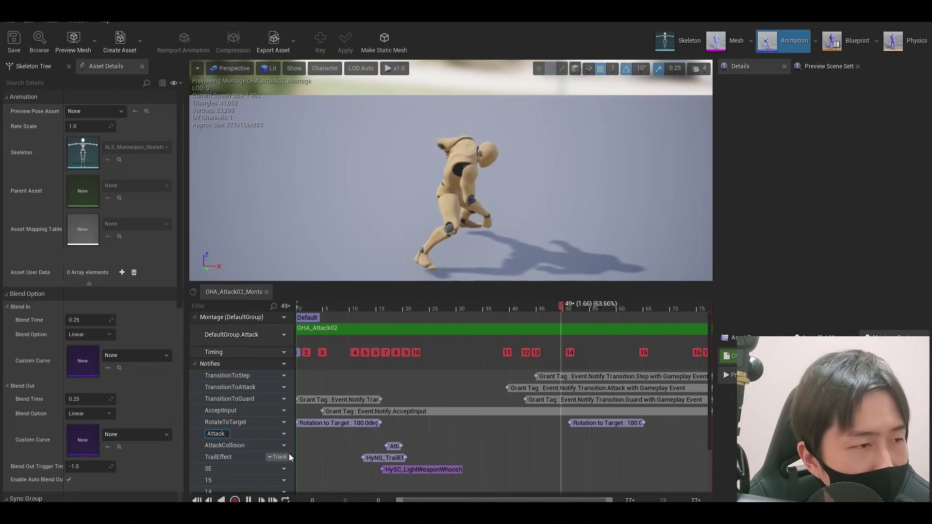
{"action": "left_click", "coordinate": [424, 444]}
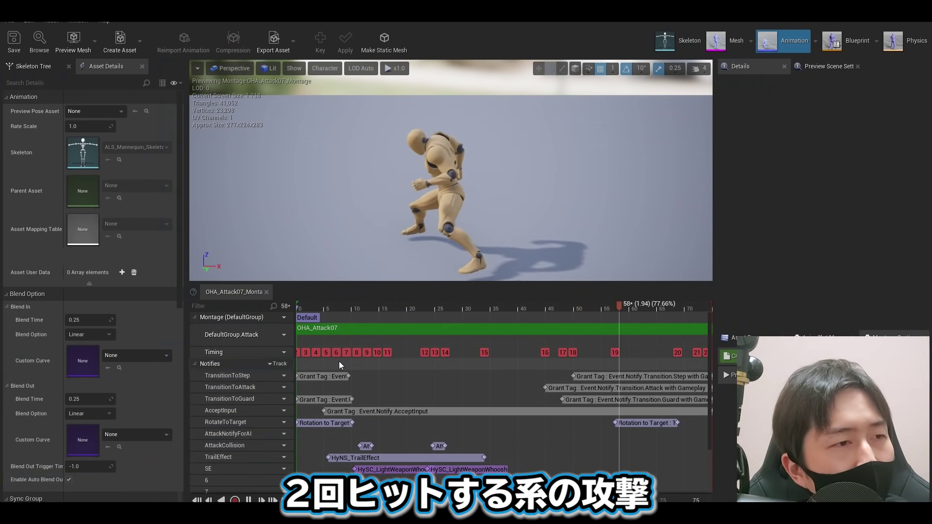
Step: Move a Grant Tag notify onto AttackNotifyForAI and stretch it to frame 33
{"action": "left_click_drag", "start_coordinate": [335, 374], "coordinate": [378, 435]}
{"action": "scroll", "coordinate": [422, 467], "scroll_direction": "up", "scroll_amount": 3, "text": "ctrl"}
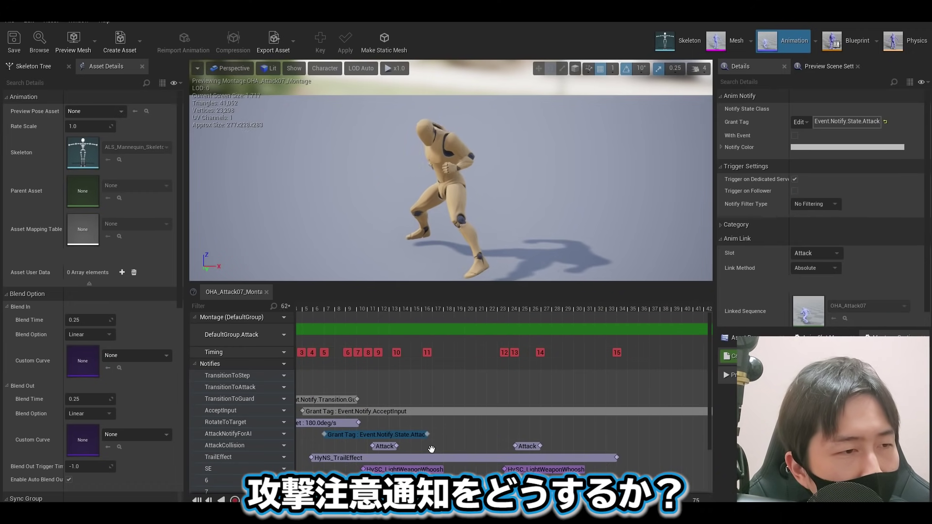
{"action": "right_click_drag", "start_coordinate": [432, 447], "coordinate": [473, 447]}
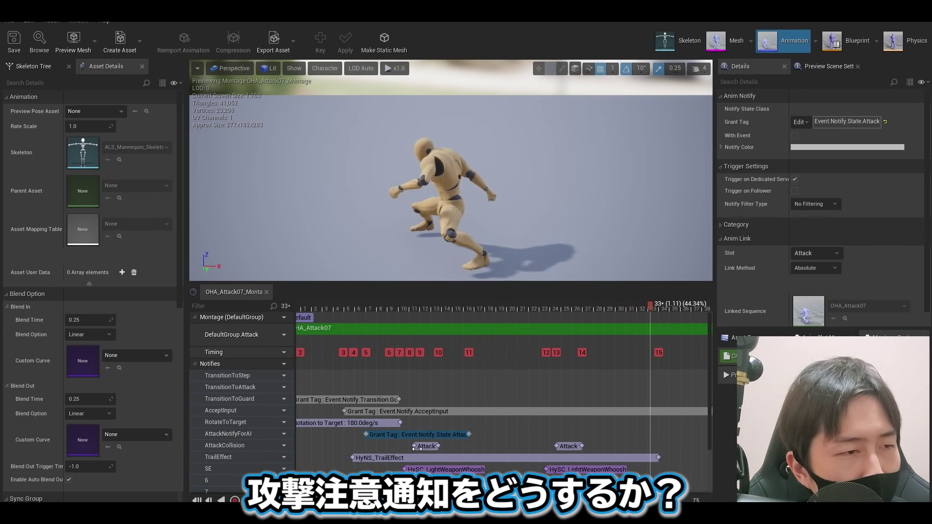
{"action": "left_click", "coordinate": [474, 433]}
{"action": "left_click_drag", "start_coordinate": [490, 439], "coordinate": [647, 434]}
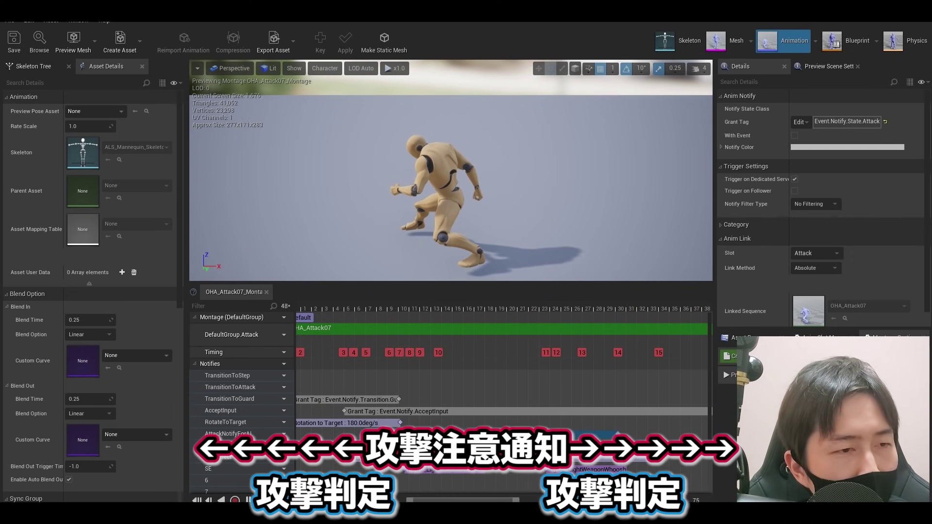
Step: Shorten it to end before the first hit and pull out a second Grant Tag notify
{"action": "left_click", "coordinate": [433, 306]}
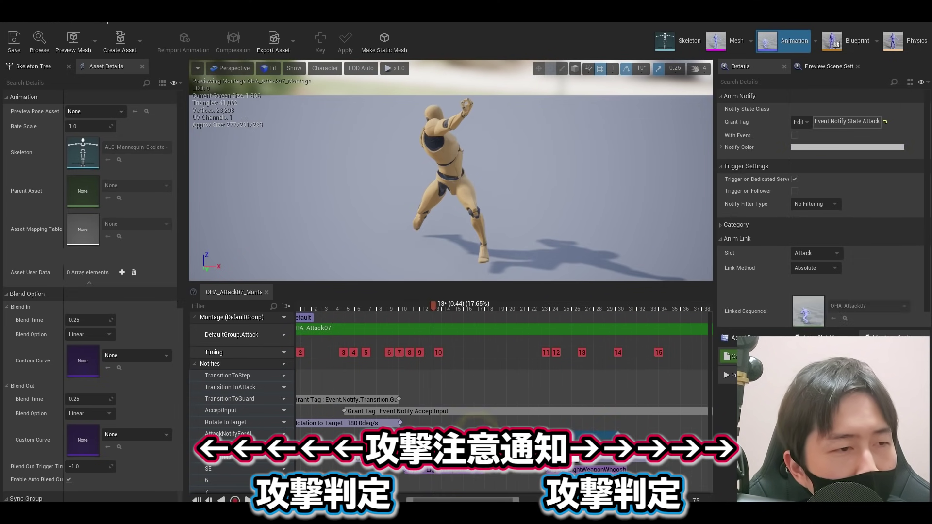
{"action": "left_click_drag", "start_coordinate": [440, 307], "coordinate": [581, 392]}
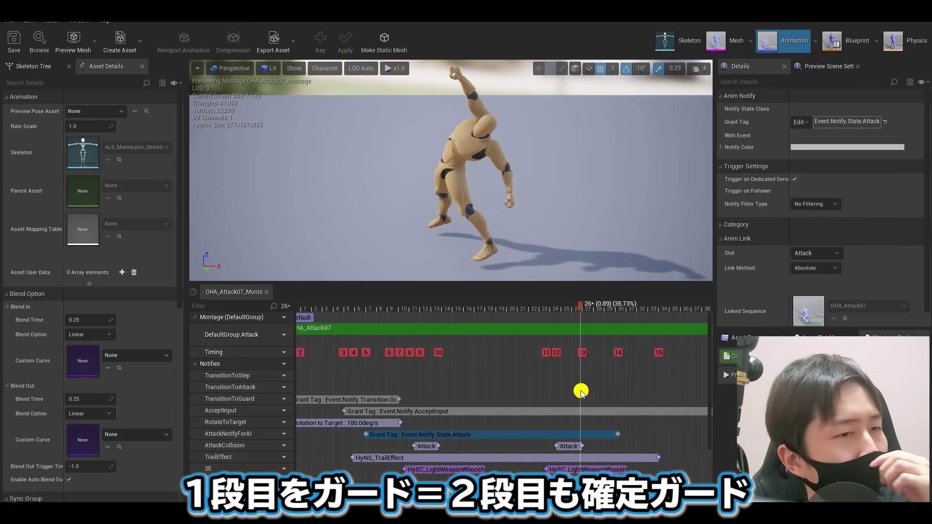
{"action": "left_click_drag", "start_coordinate": [617, 434], "coordinate": [435, 451]}
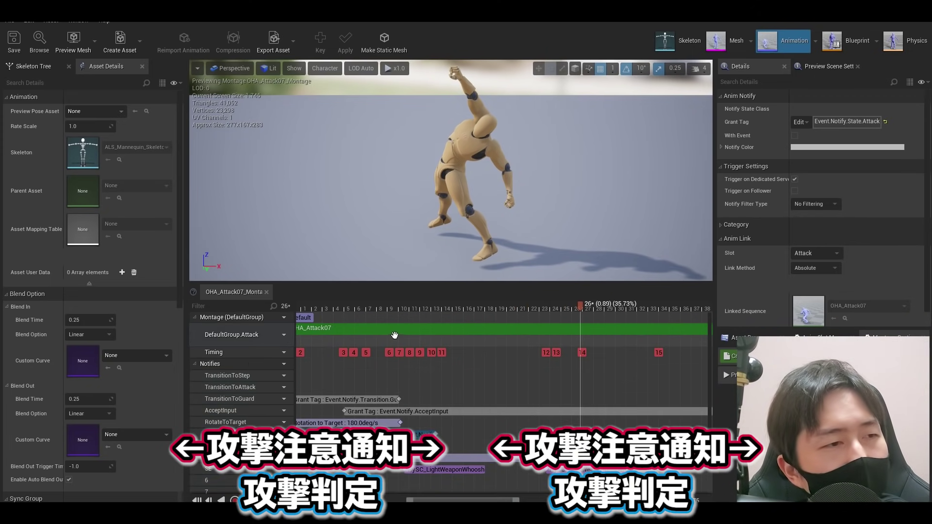
{"action": "left_click_drag", "start_coordinate": [391, 307], "coordinate": [230, 309]}
{"action": "mouse_move", "coordinate": [430, 352]}
{"action": "left_mouse_down"}
{"action": "mouse_move", "coordinate": [383, 377]}
{"action": "mouse_move", "coordinate": [512, 375]}
{"action": "left_mouse_up"}
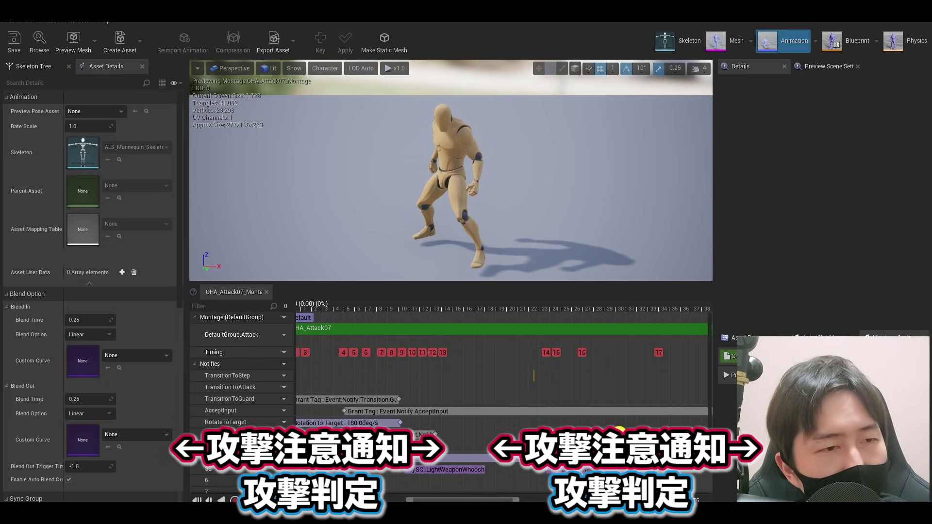
Step: Lengthen the first notify and start the second Grant Tag notify at frame 24, before the second hit
{"action": "left_click_drag", "start_coordinate": [621, 433], "coordinate": [609, 444]}
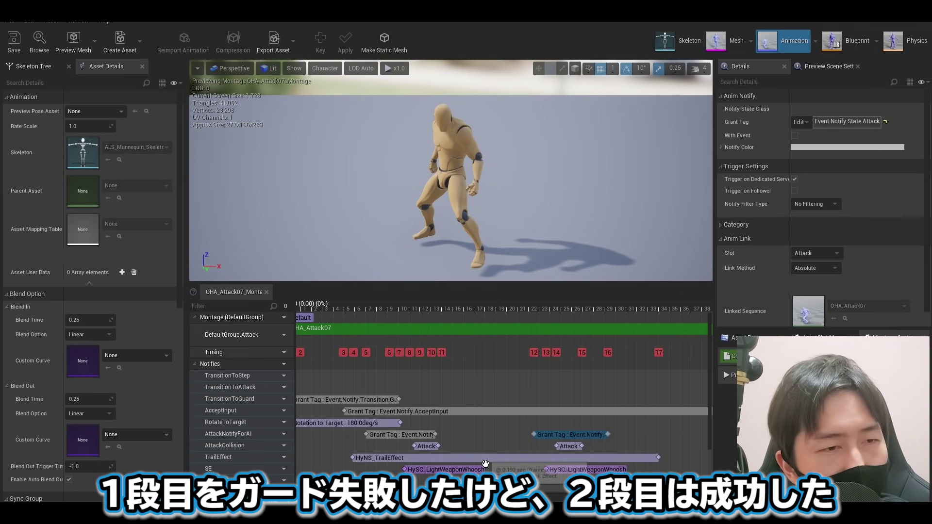
{"action": "left_click_drag", "start_coordinate": [438, 440], "coordinate": [458, 440]}
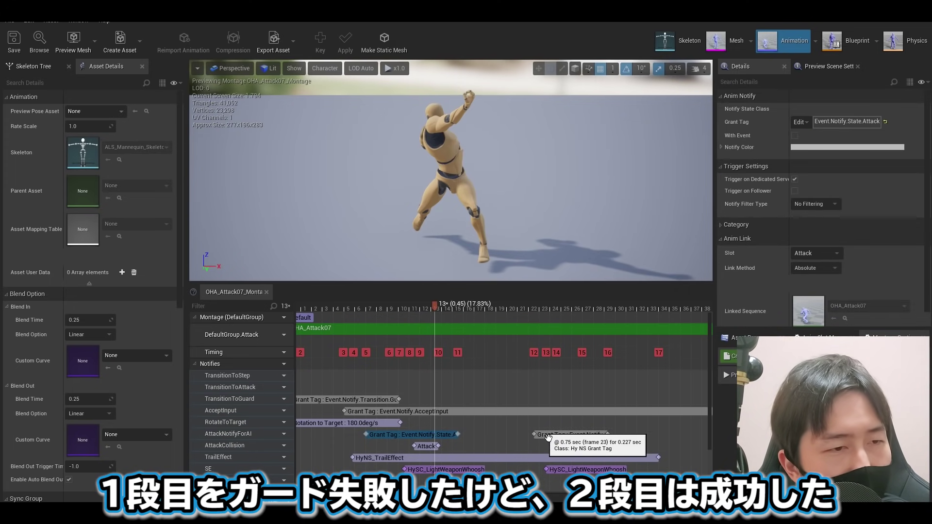
{"action": "left_click", "coordinate": [536, 433]}
{"action": "left_click_drag", "start_coordinate": [539, 435], "coordinate": [544, 435]}
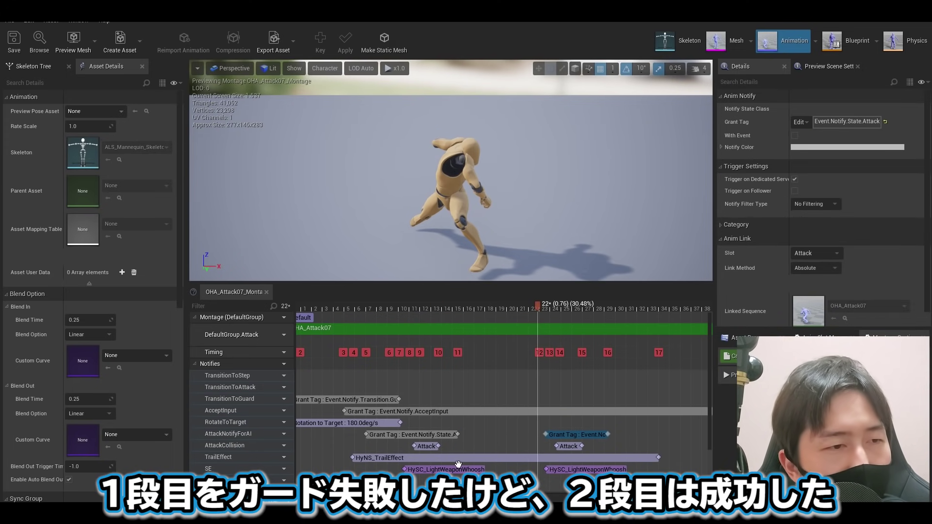
Step: Play the preview, check each notify's timing (second lasts 0.191 s), and extend the first slightly
{"action": "scroll", "coordinate": [445, 458], "scroll_direction": "down", "scroll_amount": 3, "text": "ctrl"}
{"action": "mouse_move", "coordinate": [364, 312]}
{"action": "left_mouse_down"}
{"action": "mouse_move", "coordinate": [441, 307]}
{"action": "mouse_move", "coordinate": [368, 308]}
{"action": "left_mouse_up"}
{"action": "key", "text": "space"}
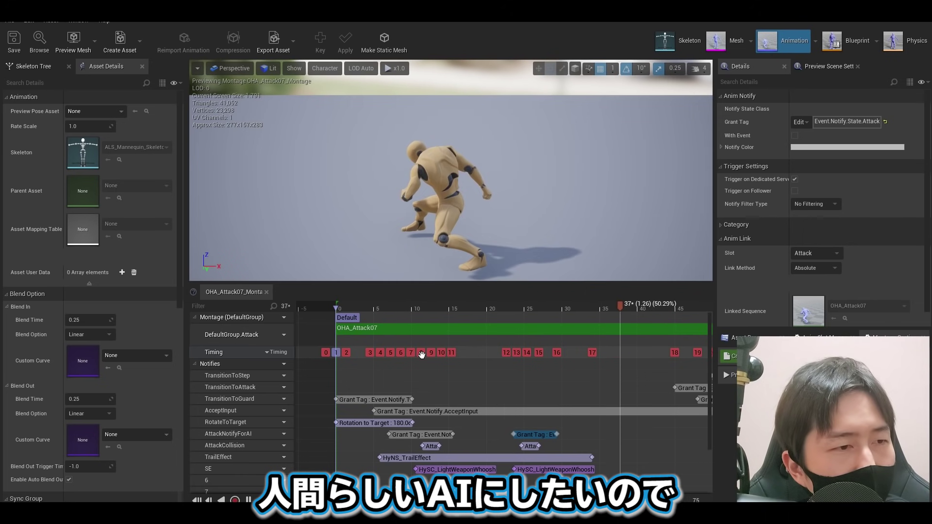
{"action": "key", "text": "space"}
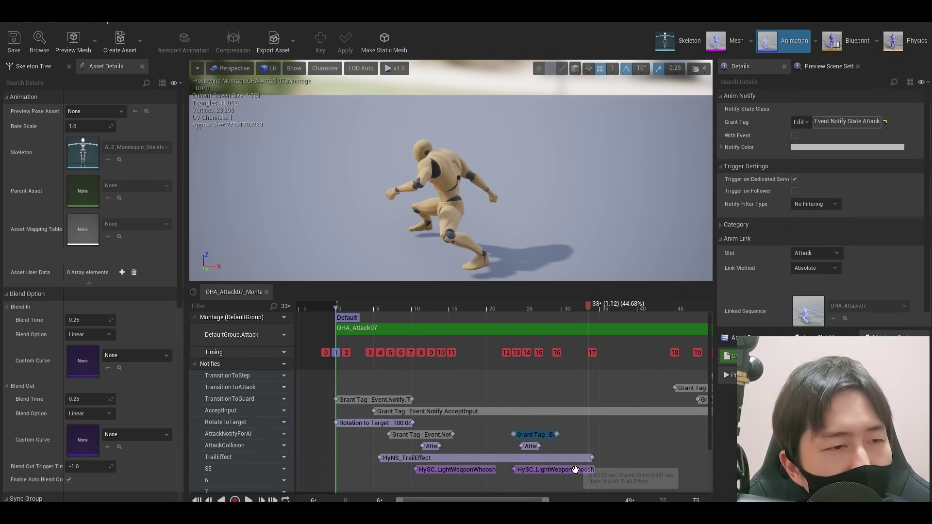
{"action": "left_click", "coordinate": [434, 307]}
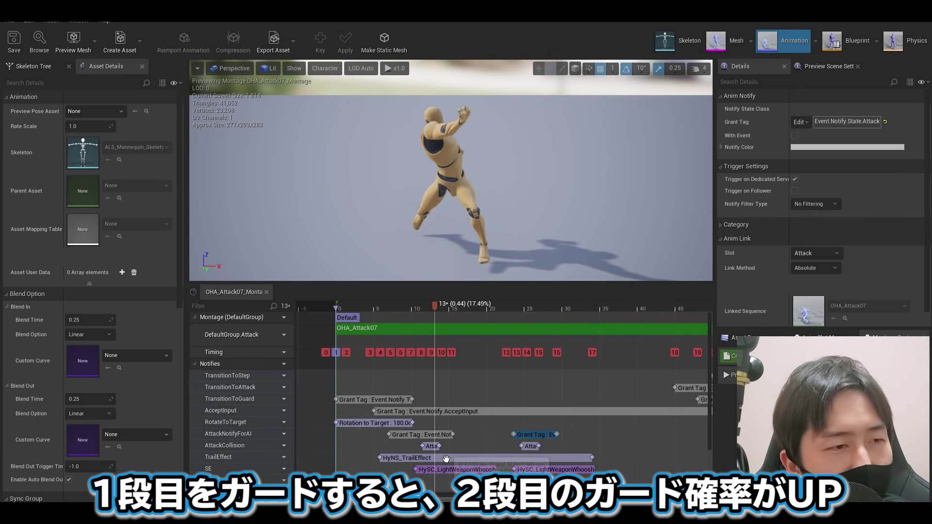
{"action": "left_click", "coordinate": [548, 438]}
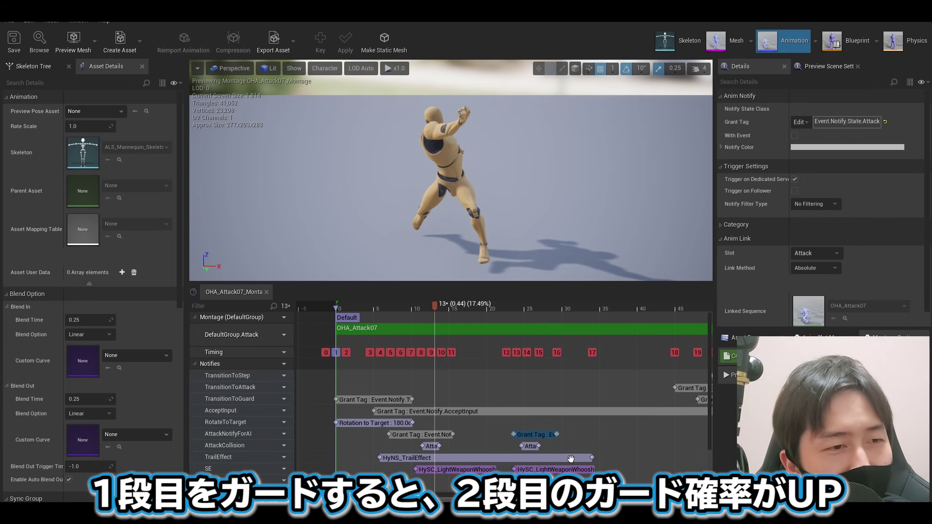
{"action": "scroll", "coordinate": [445, 459], "scroll_direction": "up", "scroll_amount": 2, "text": "ctrl"}
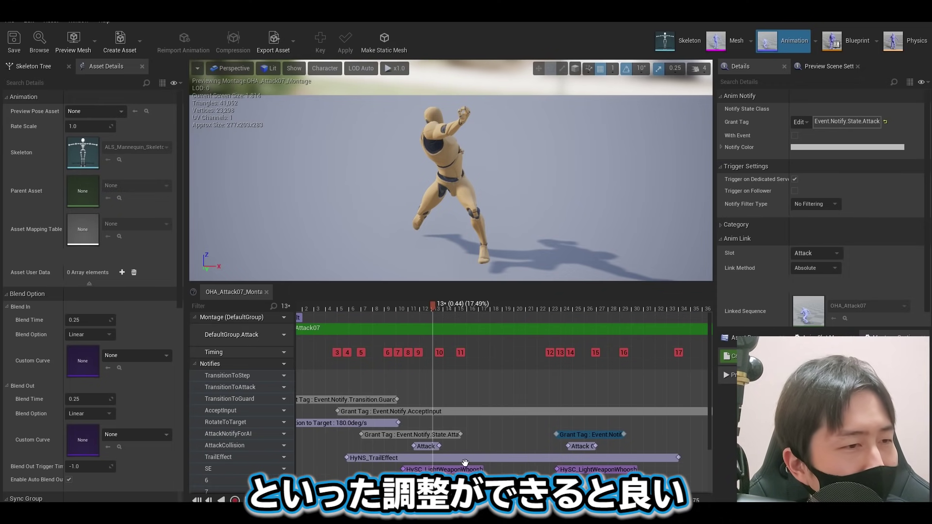
{"action": "left_click", "coordinate": [438, 441]}
{"action": "left_click", "coordinate": [599, 445]}
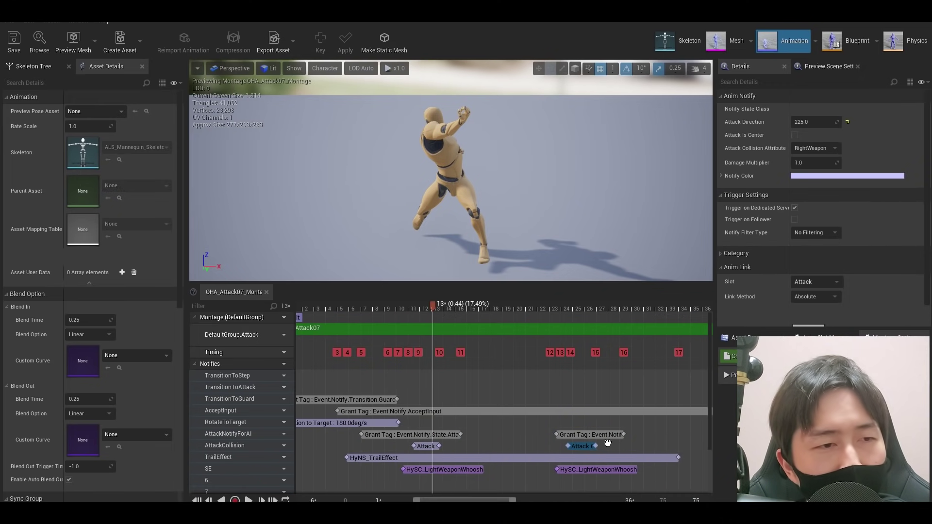
{"action": "left_click", "coordinate": [612, 437]}
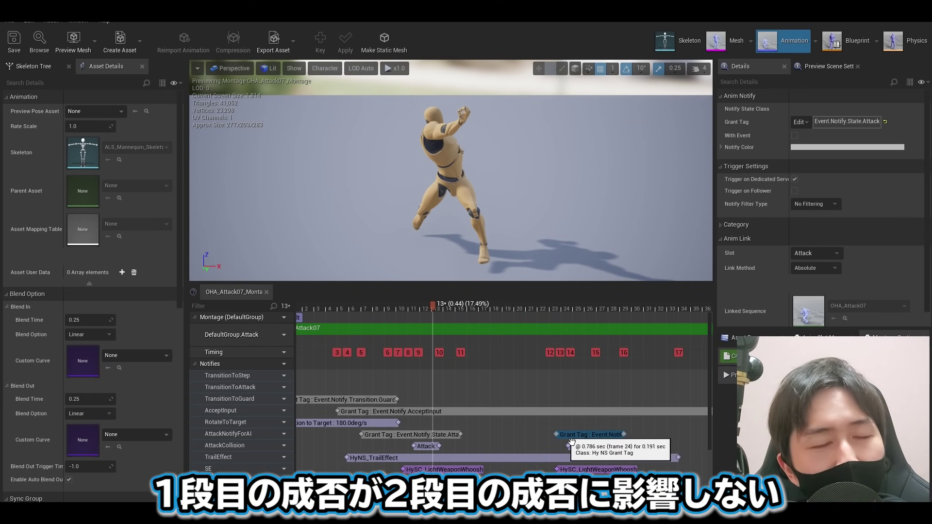
{"action": "mouse_move", "coordinate": [461, 434]}
{"action": "left_mouse_down"}
{"action": "mouse_move", "coordinate": [481, 438]}
{"action": "mouse_move", "coordinate": [462, 438]}
{"action": "left_mouse_up"}
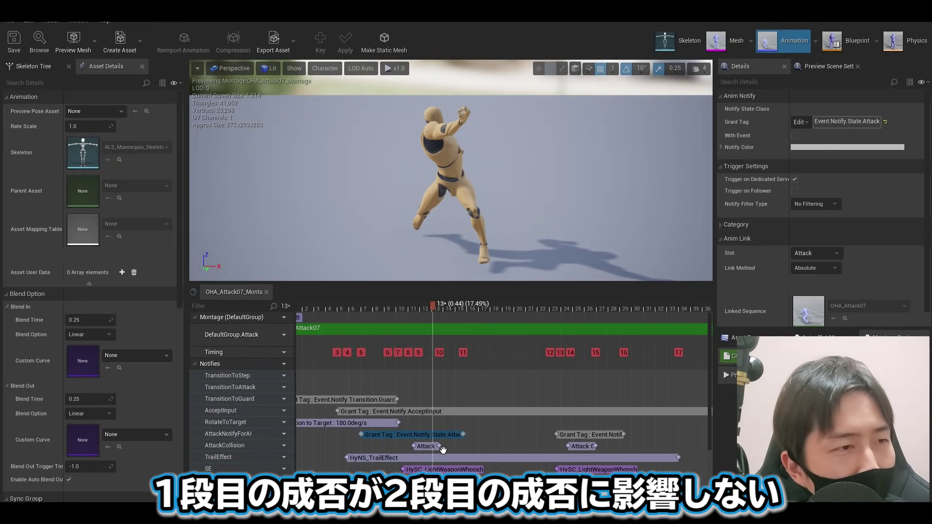